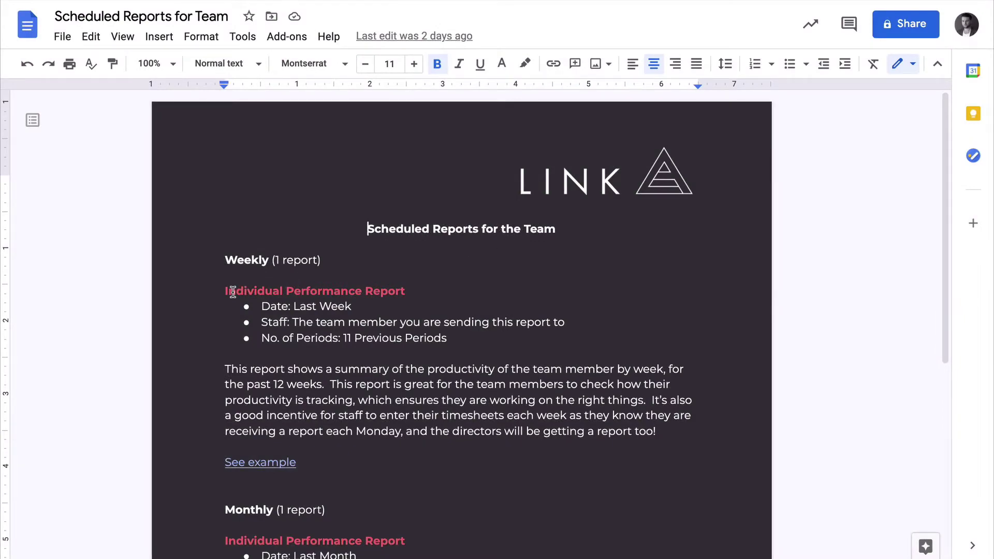
Review the Individual Performance Report heading and section of the team document.
drag(236, 291, 342, 292)
click(327, 369)
scroll(326, 371, down, 3)
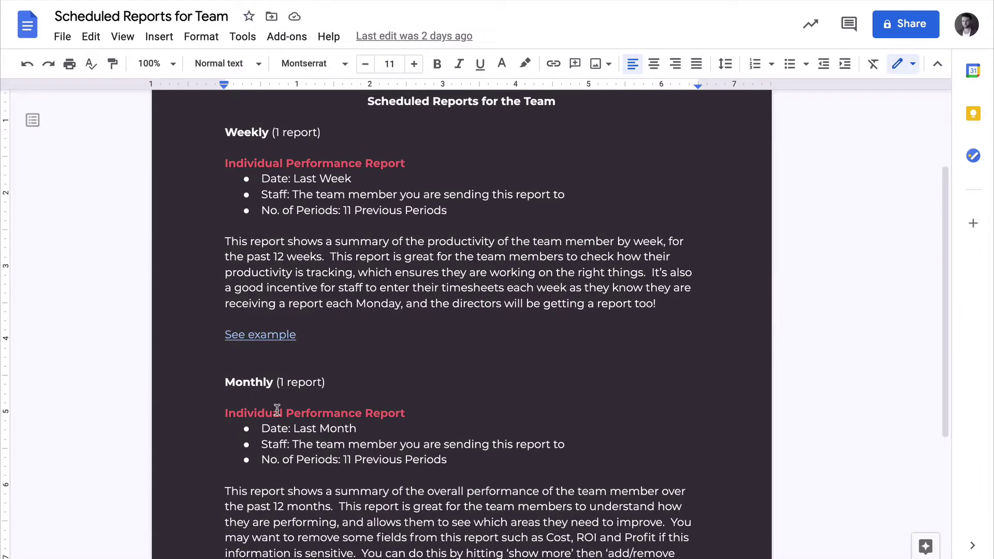
scroll(277, 402, down, 1)
scroll(355, 368, down, 1)
scroll(325, 362, up, 3)
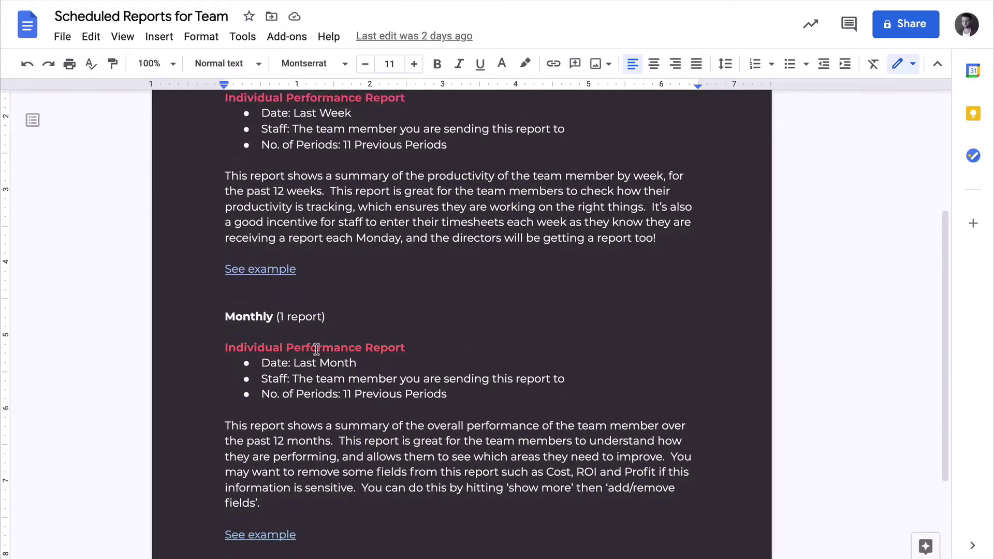
Check the Last Week date setting, then move on to the Weekly Team Performance Report.
drag(291, 204, 324, 204)
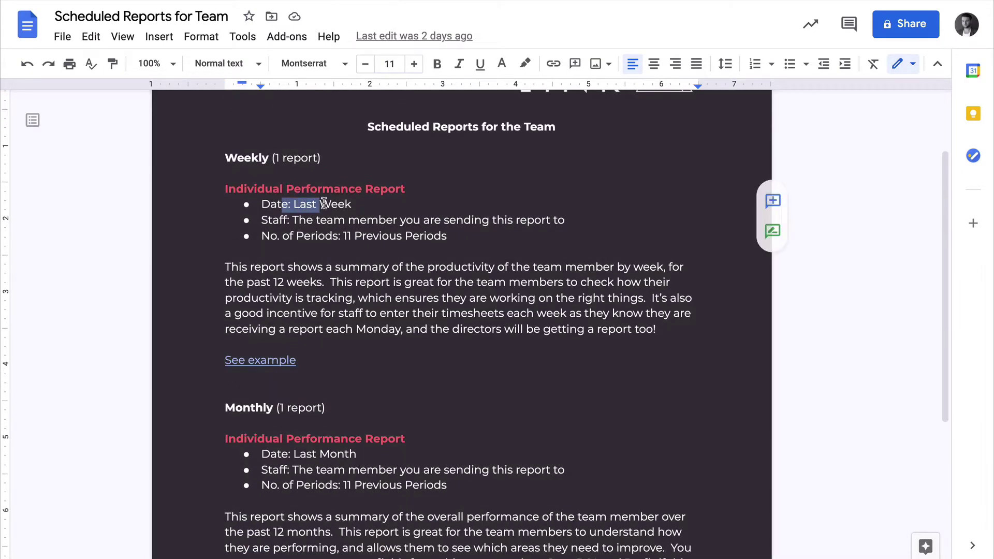
click(347, 237)
scroll(347, 237, down, 2)
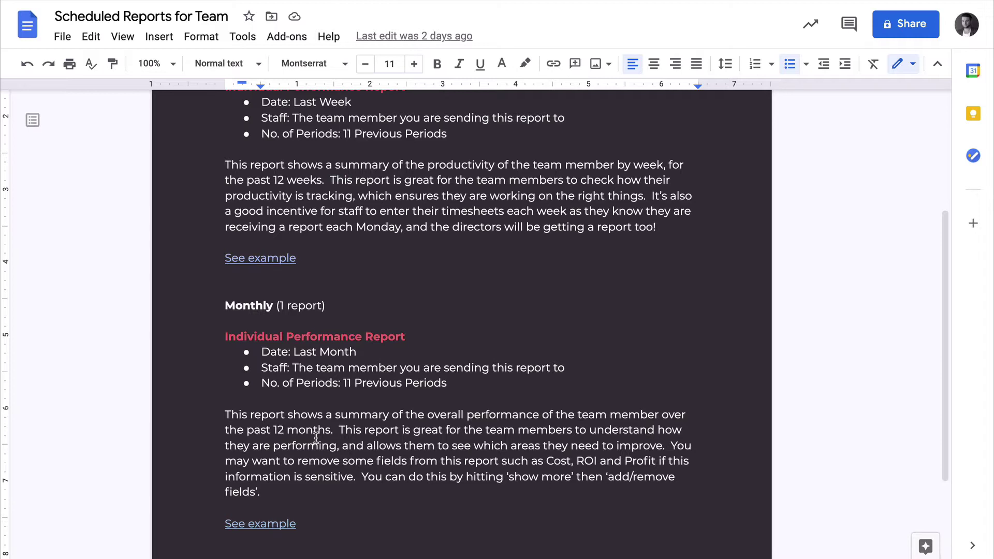
scroll(316, 437, up, 3)
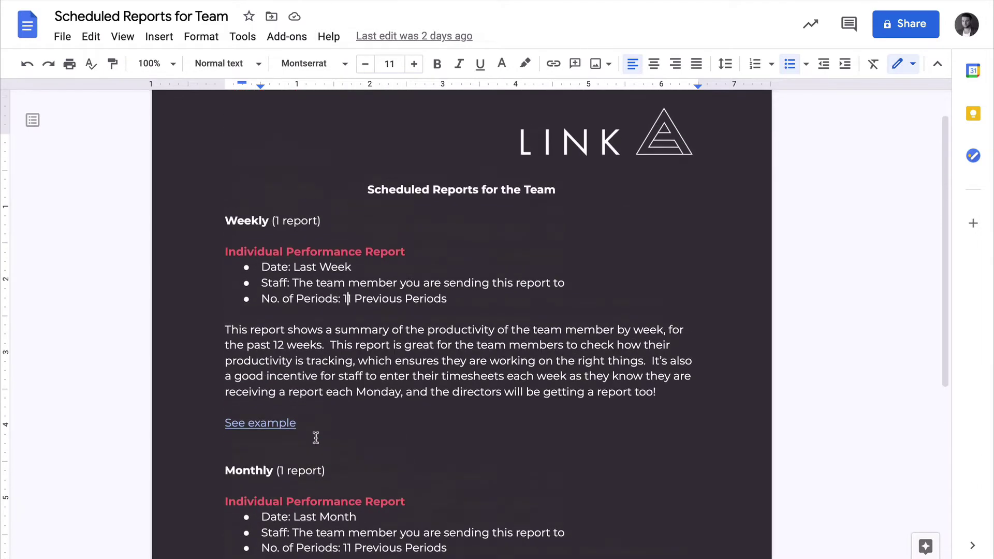
click(331, 362)
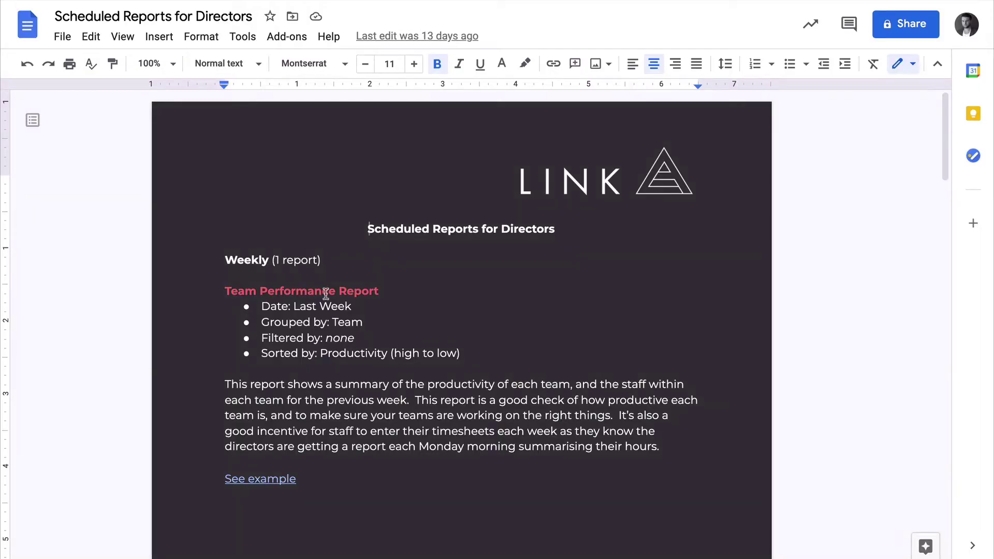
scroll(345, 383, down, 1)
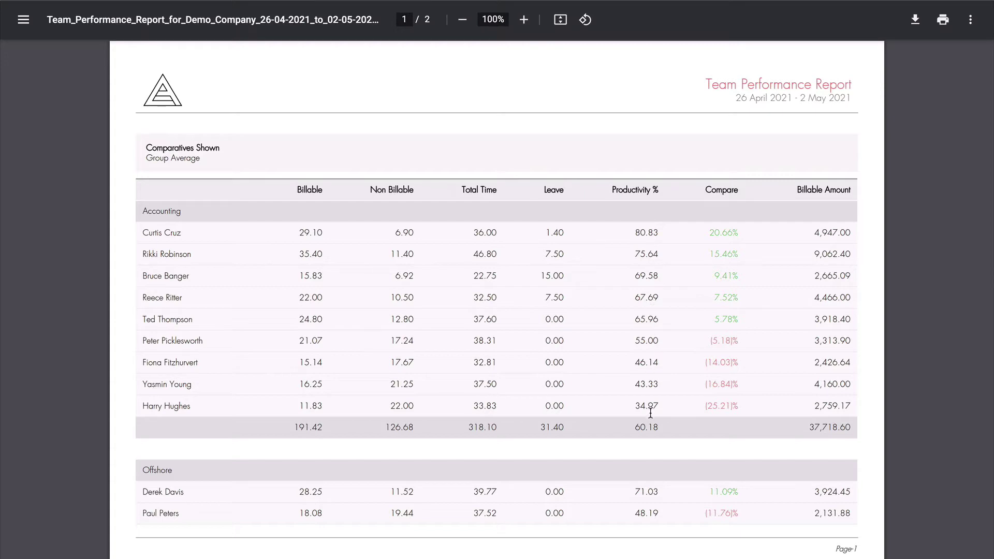
Close the PDF and scroll the directors document's Monthly reports down to the Completed Jobs Report.
key(ctrl+w)
click(506, 345)
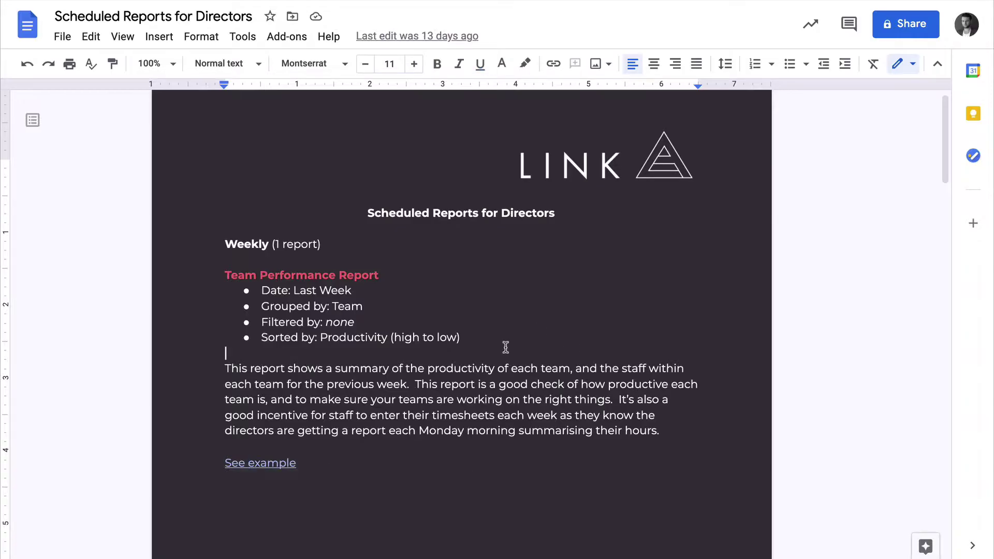
scroll(506, 347, down, 12)
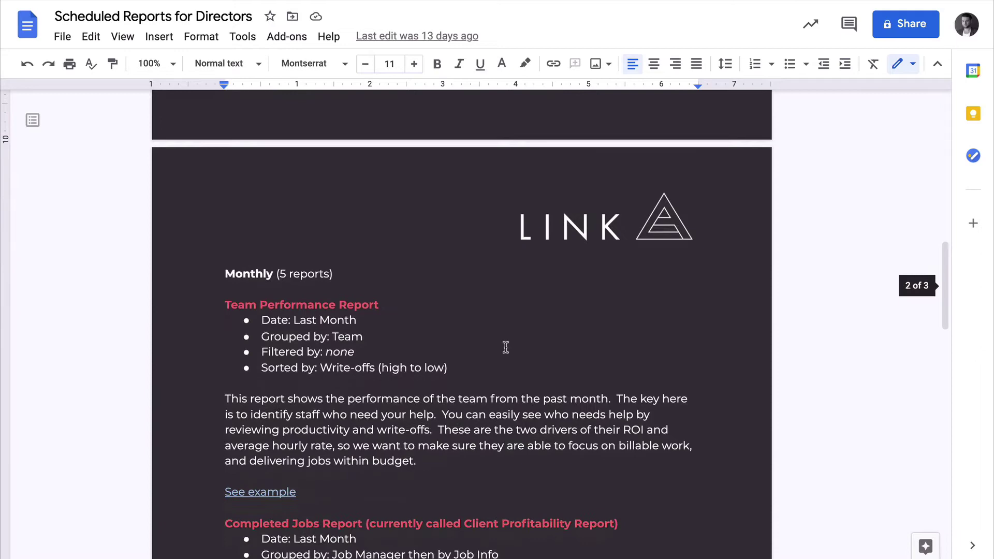
scroll(429, 282, down, 2)
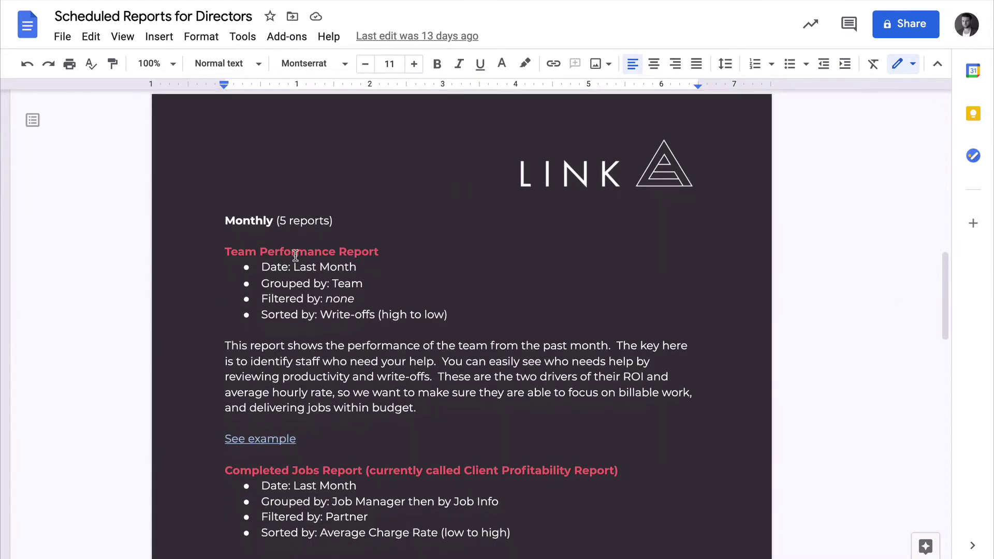
scroll(351, 253, down, 2)
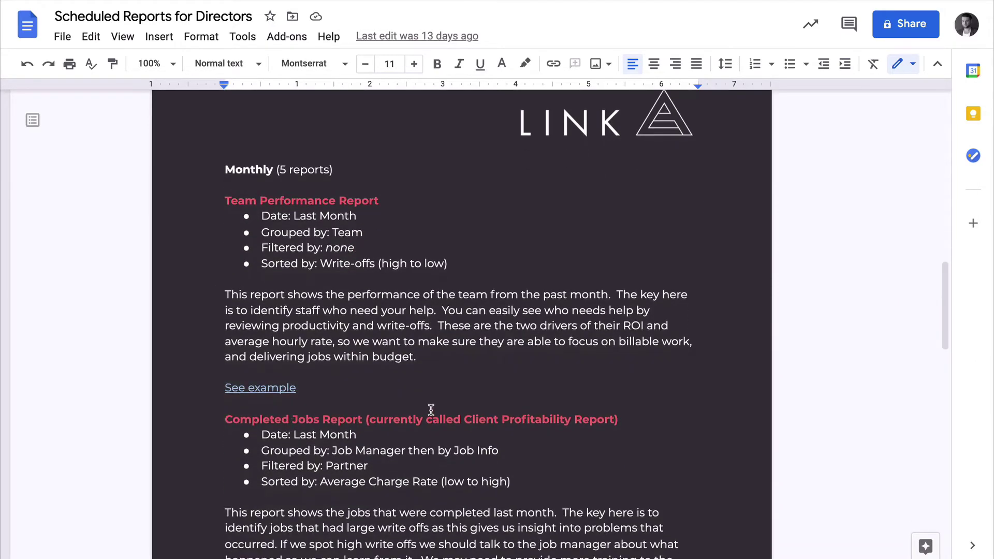
scroll(431, 410, down, 20)
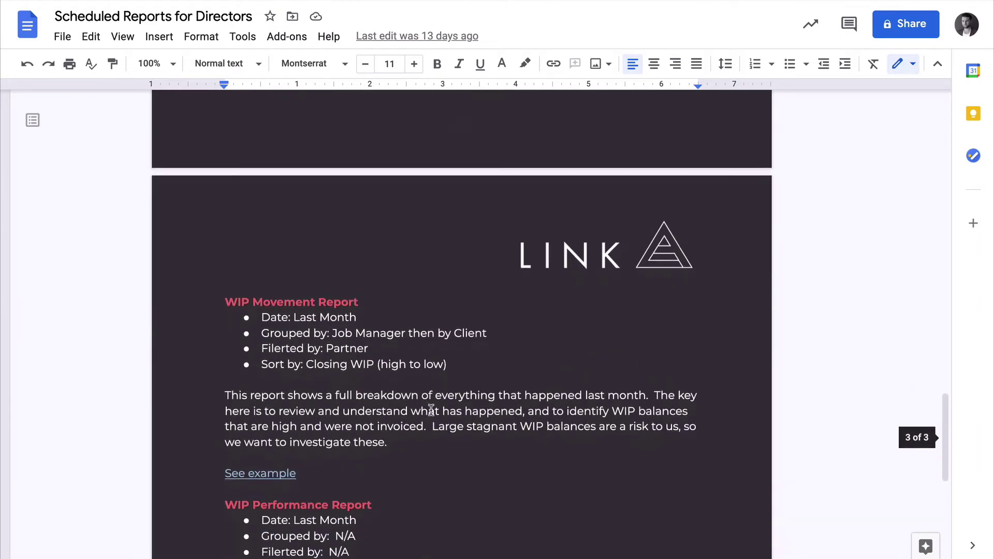
scroll(423, 388, down, 5)
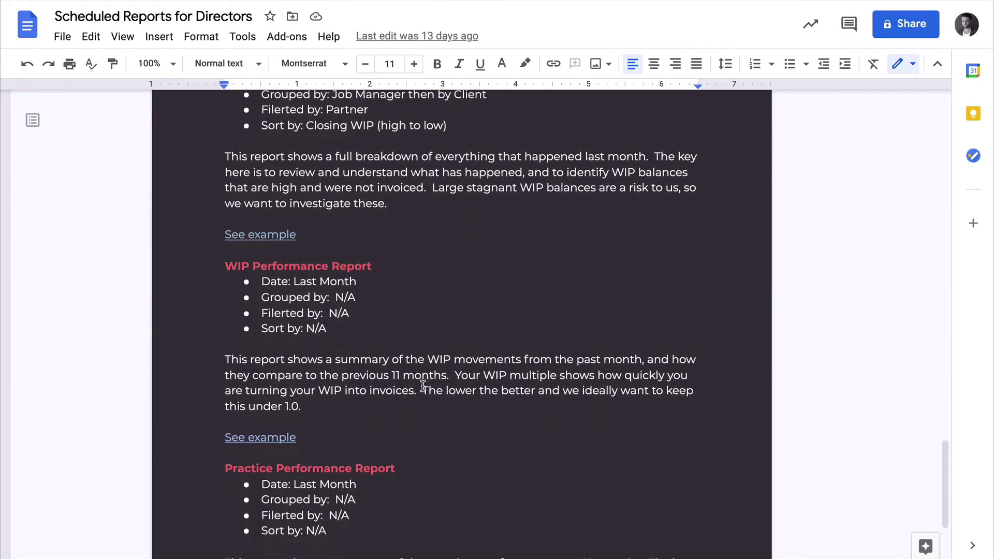
scroll(422, 385, up, 20)
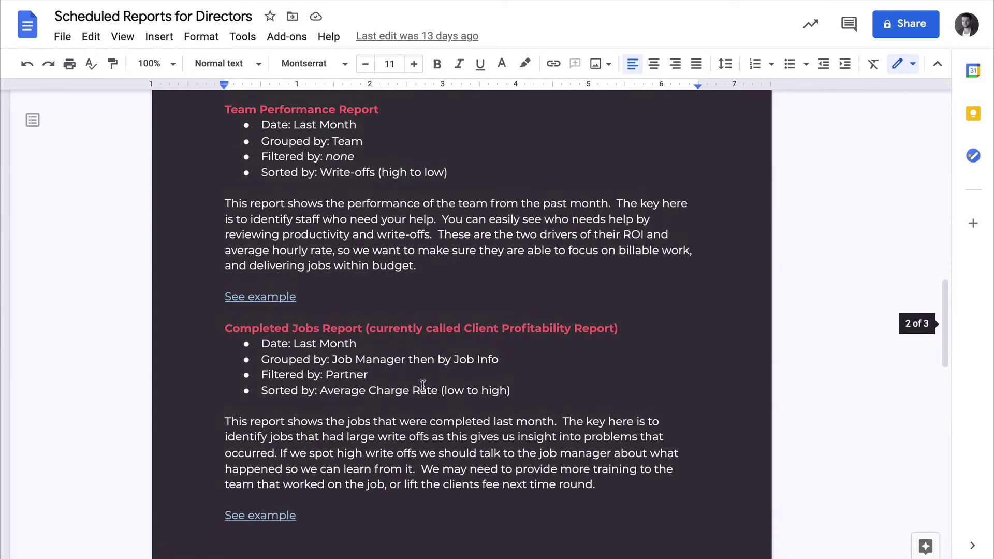
scroll(423, 386, up, 1)
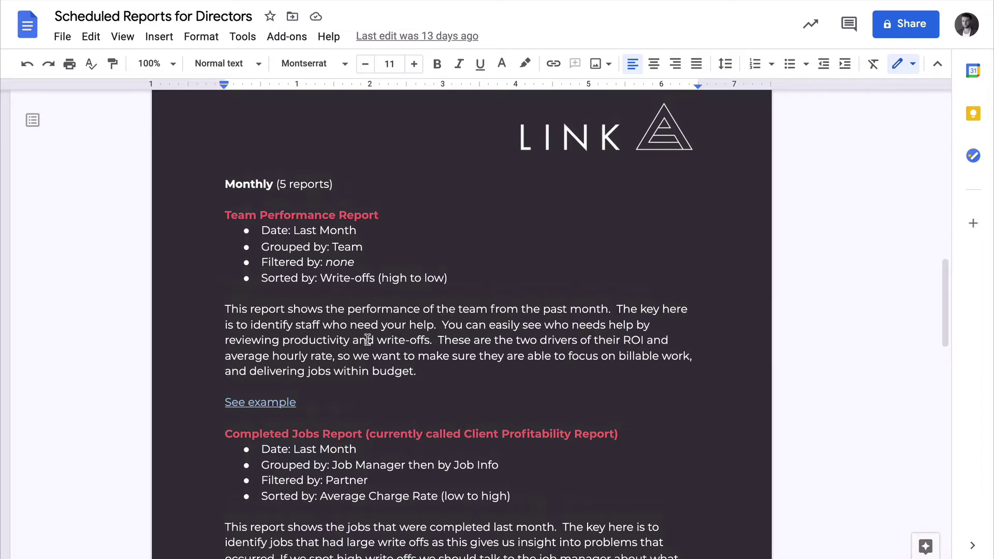
scroll(367, 340, down, 4)
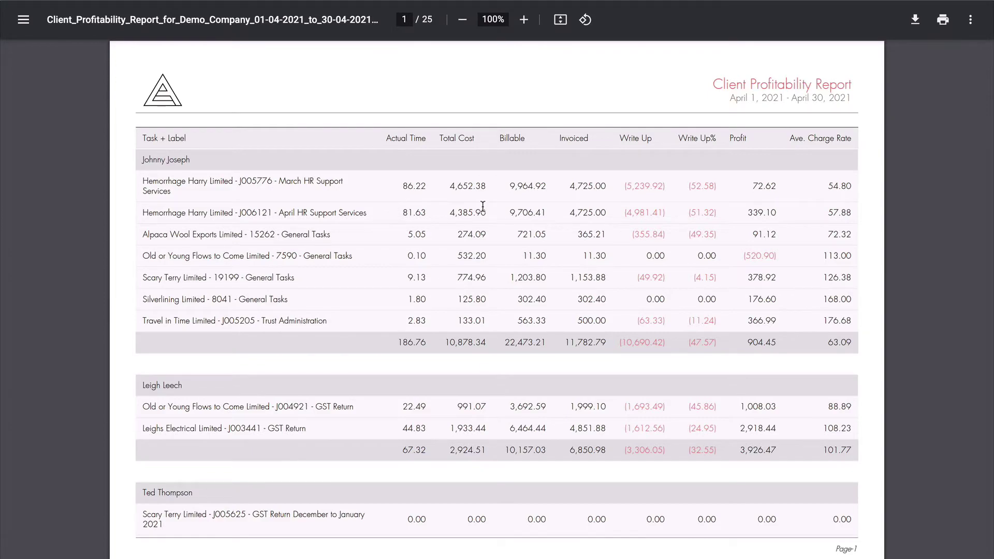
Scroll the April 2021 Client Profitability Report PDF to page 5's GST Return tasks.
scroll(483, 207, down, 15)
scroll(482, 207, down, 20)
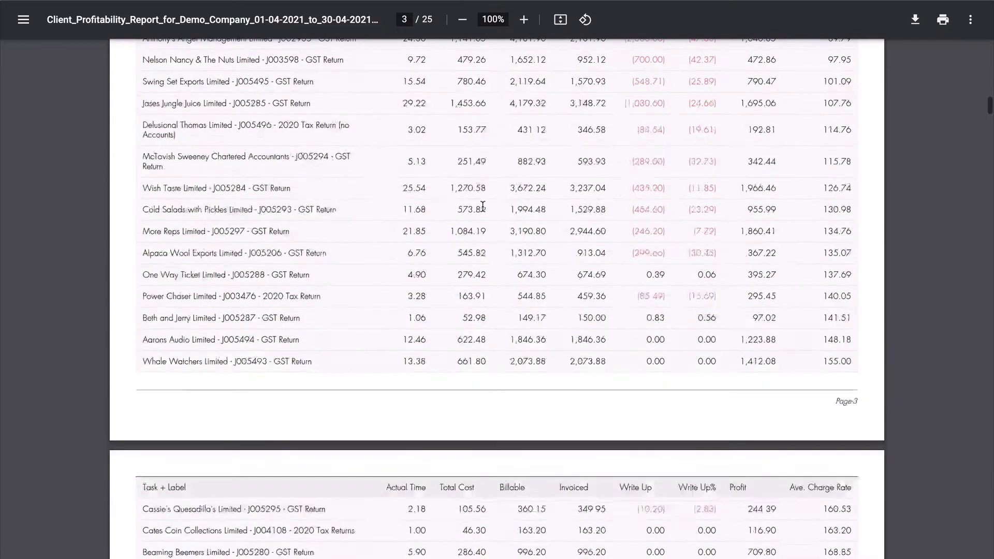
scroll(483, 206, down, 7)
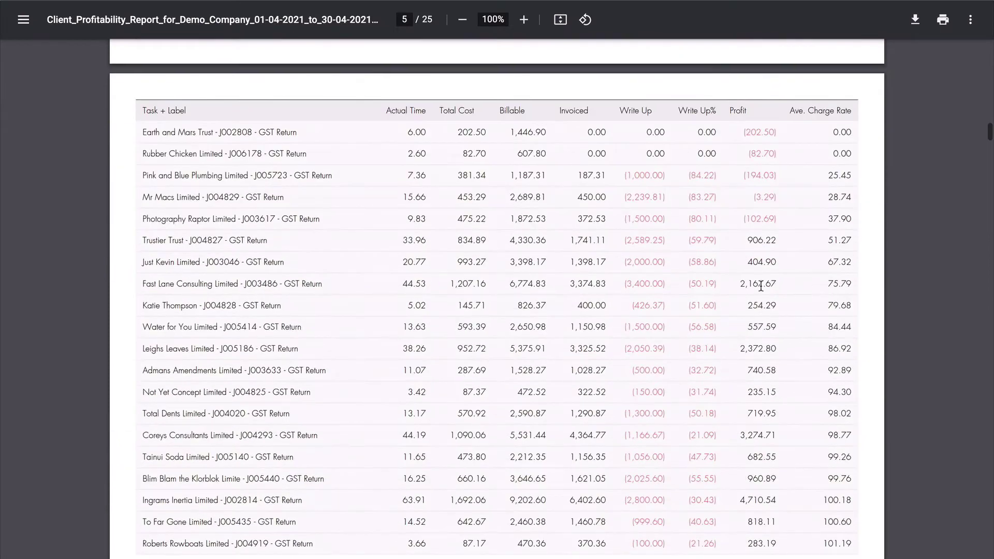
scroll(761, 285, up, 1)
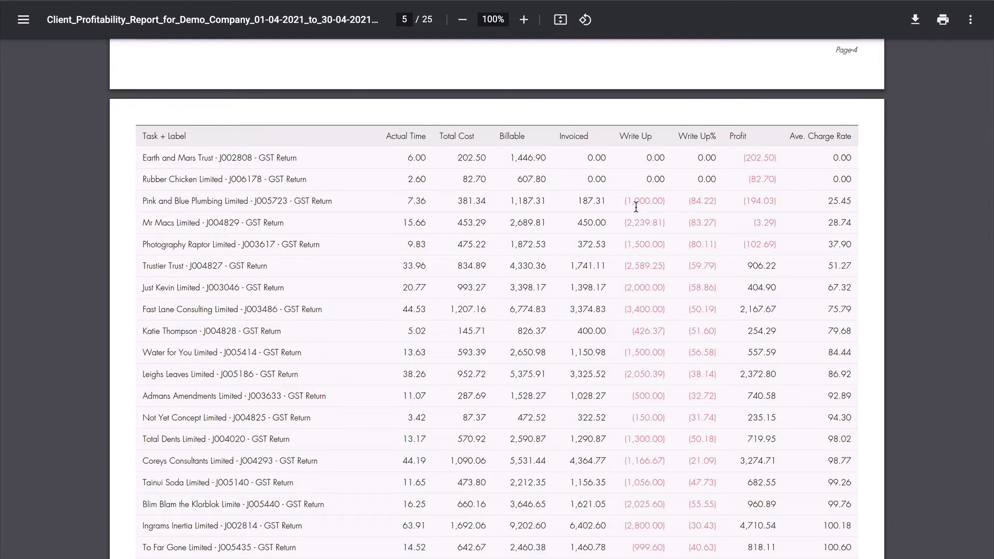
Back in the directors document, scroll to Practice Performance Report and open its See example link.
key(ctrl+w)
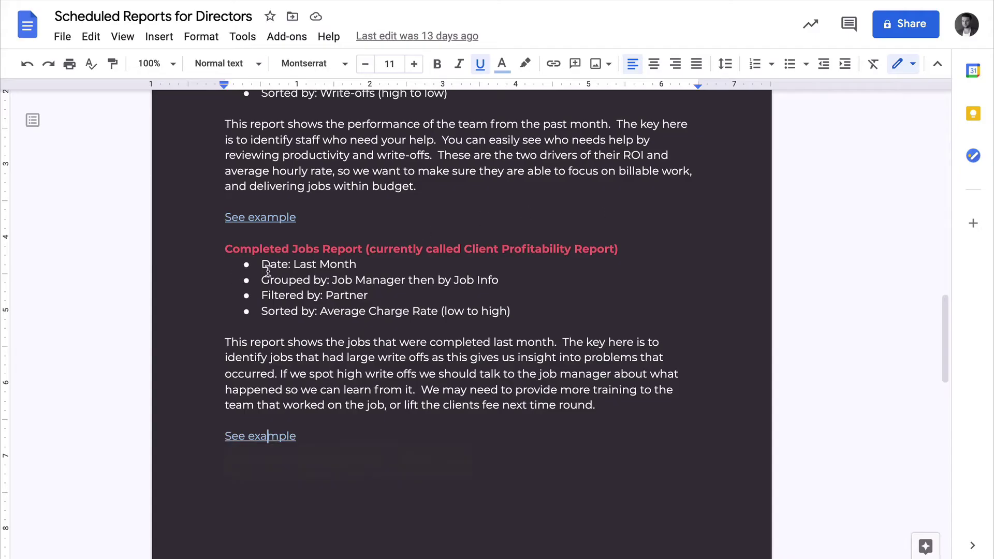
scroll(417, 246, up, 3)
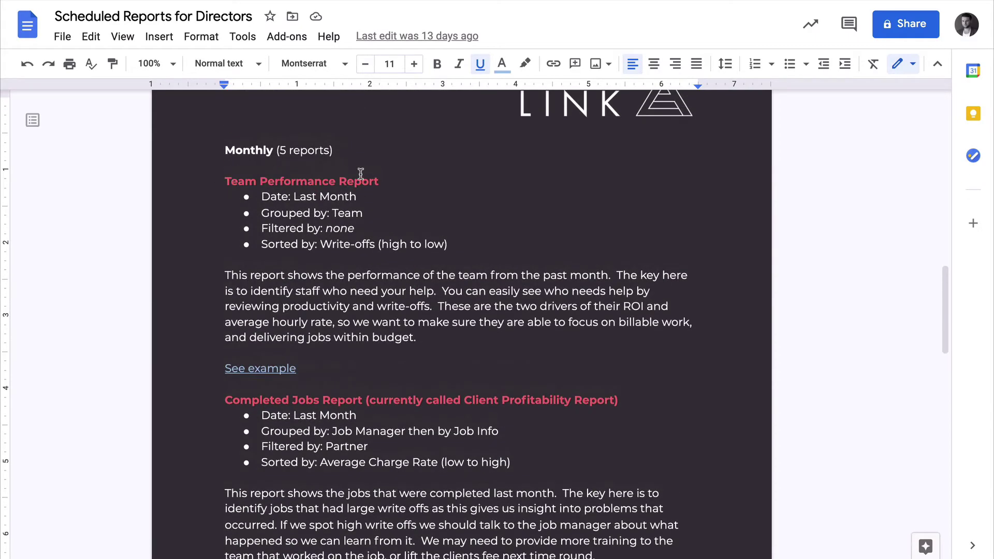
scroll(334, 295, down, 2)
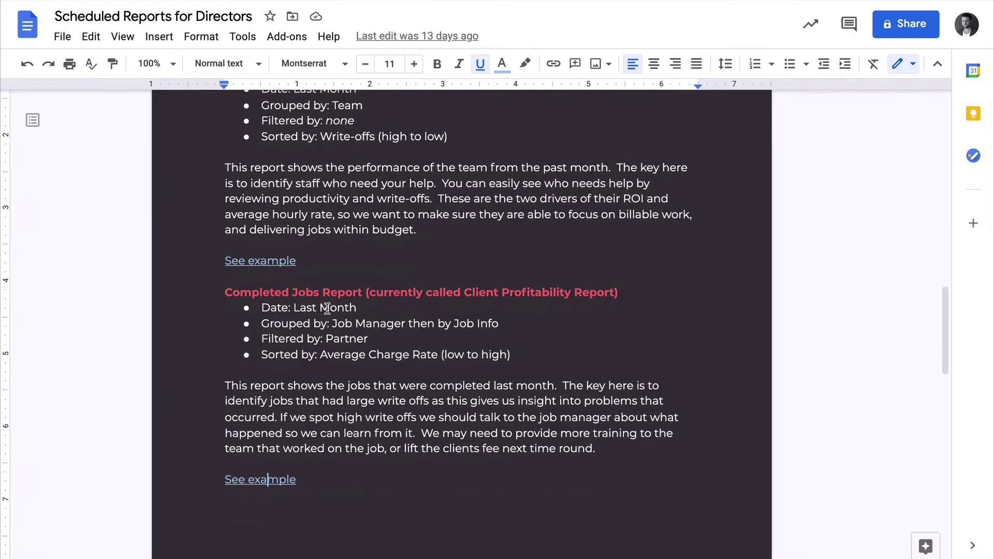
scroll(329, 322, down, 2)
scroll(327, 322, down, 10)
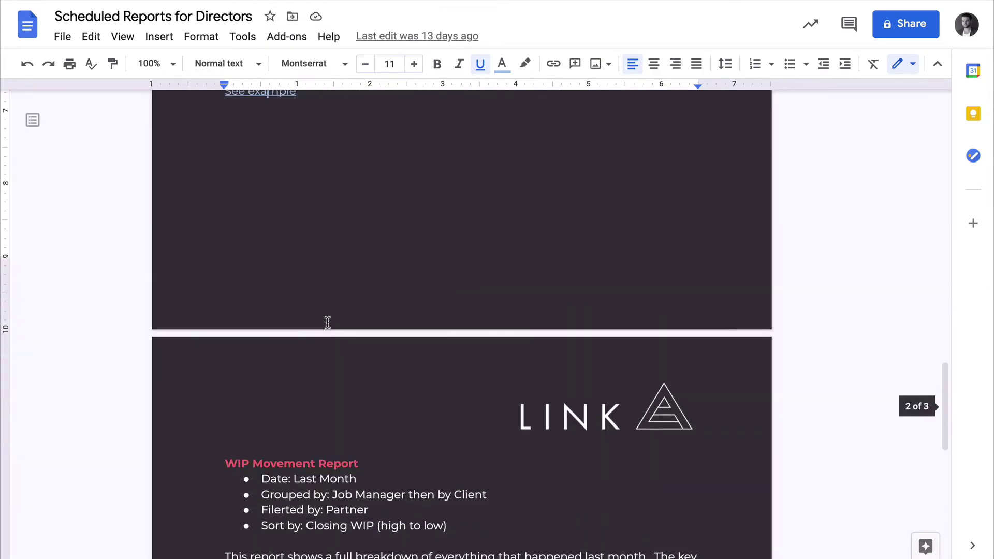
scroll(351, 352, down, 1)
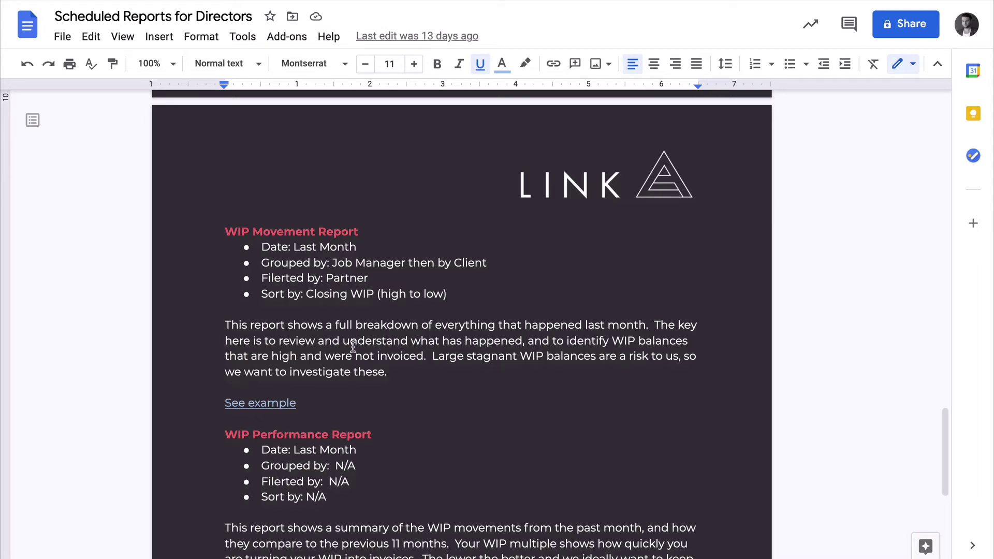
scroll(352, 346, down, 4)
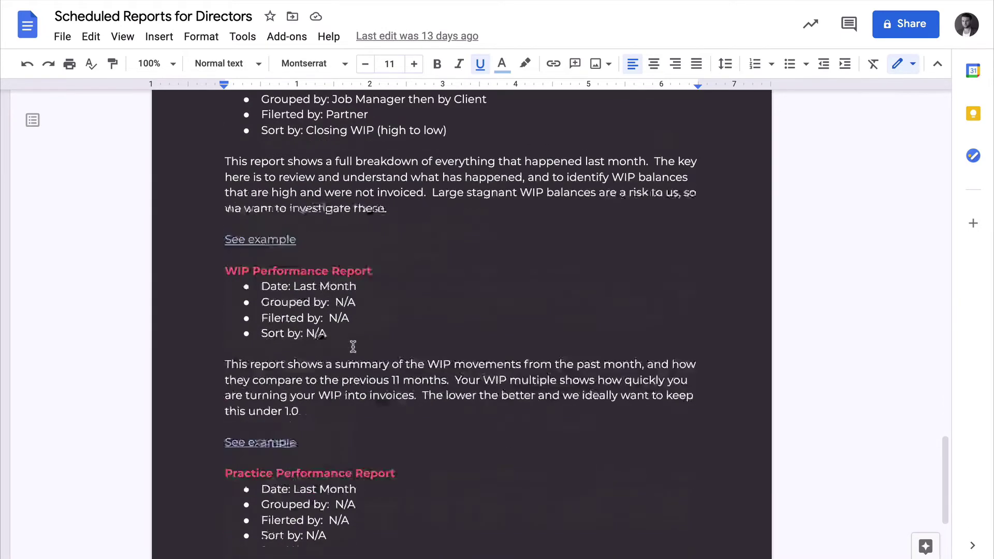
scroll(354, 268, down, 4)
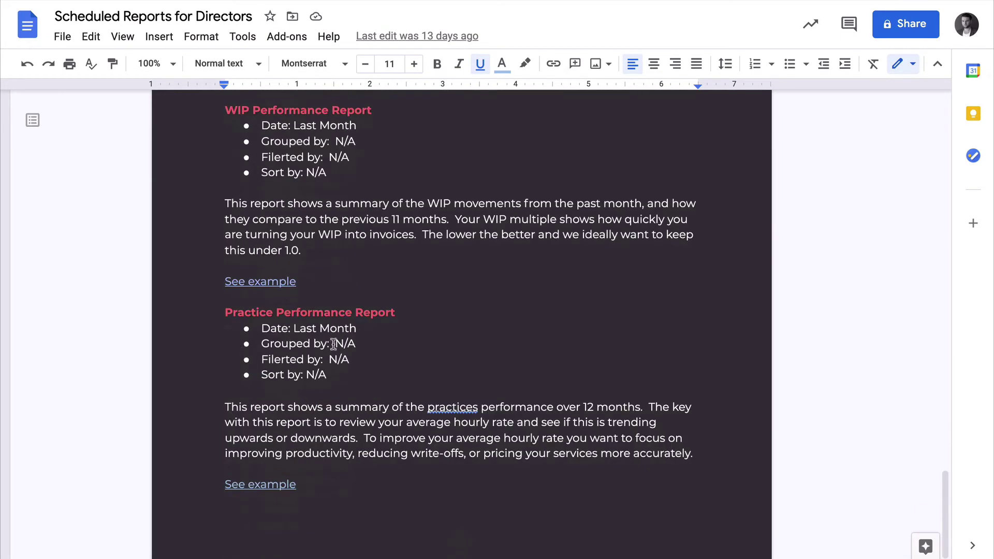
scroll(342, 341, down, 1)
click(250, 461)
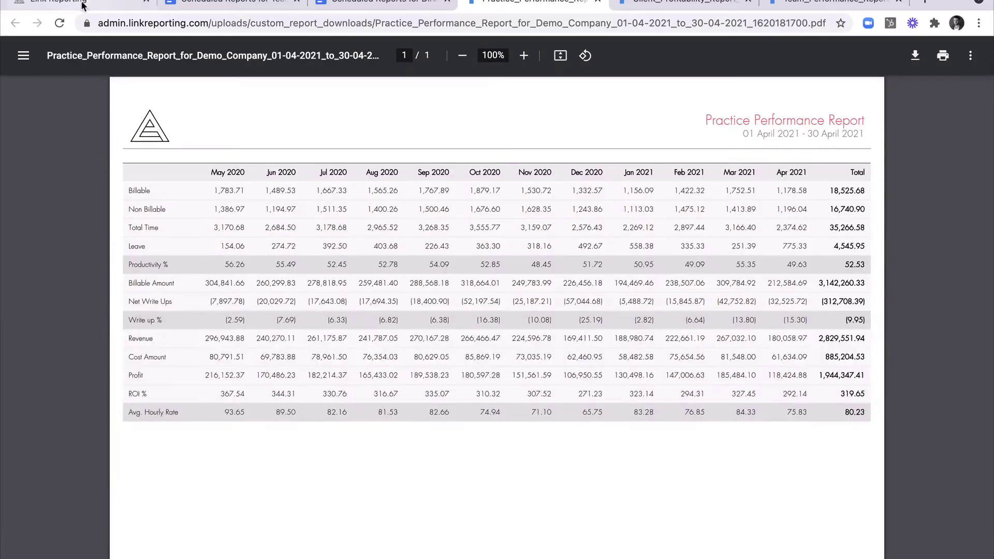
Open Team > Team Performance in Link Reporting and sort it by Net Write Ups.
click(83, 5)
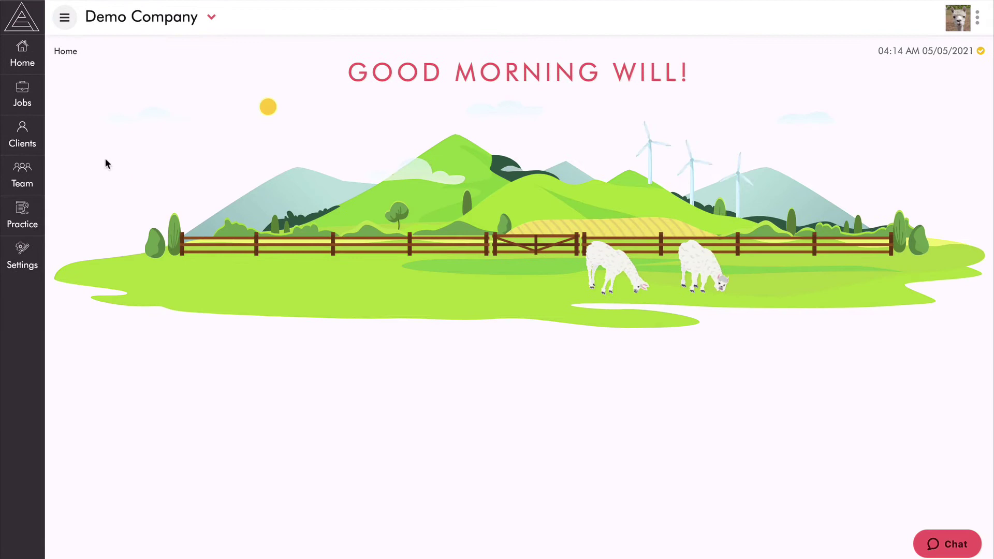
click(23, 174)
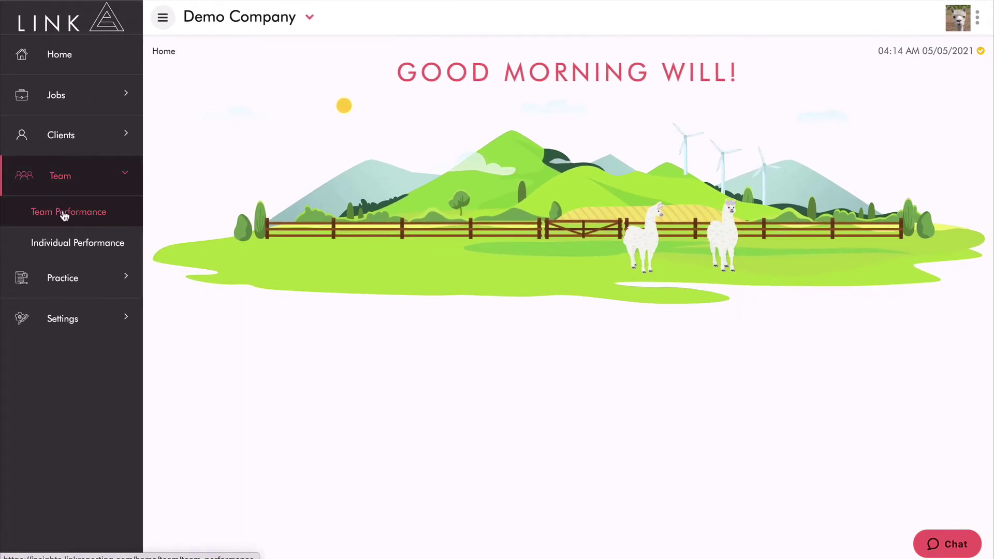
click(63, 214)
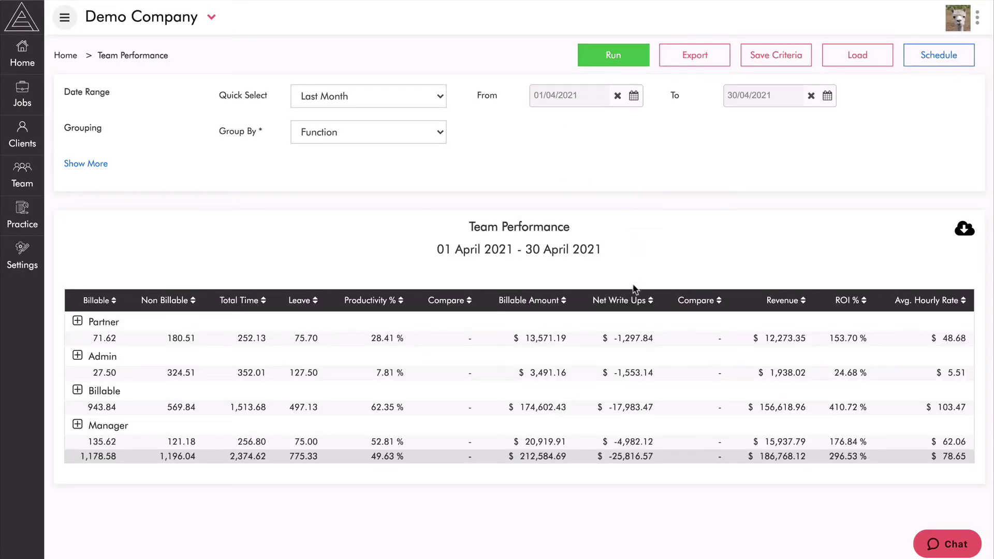
click(620, 301)
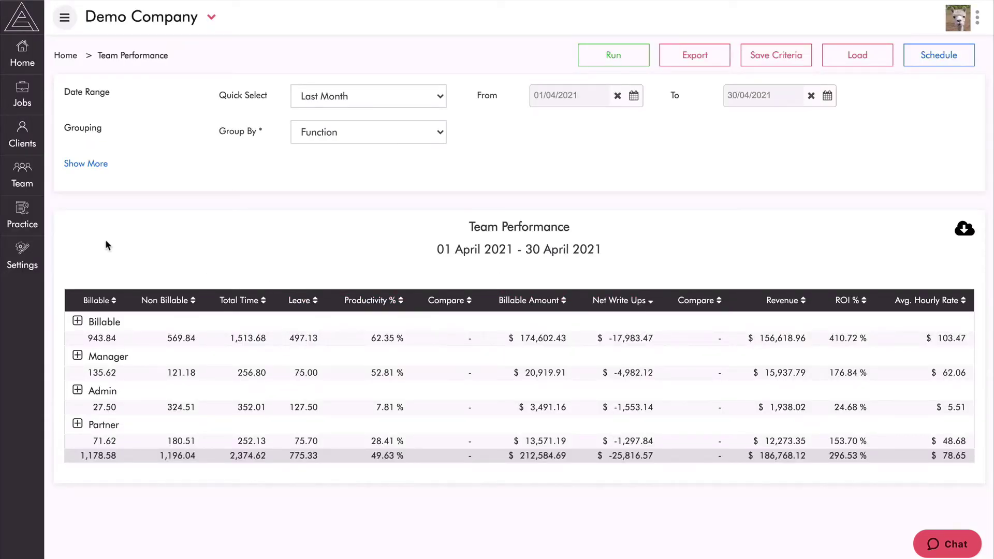
Expand the Billable group to review its members, then collapse it again.
click(76, 322)
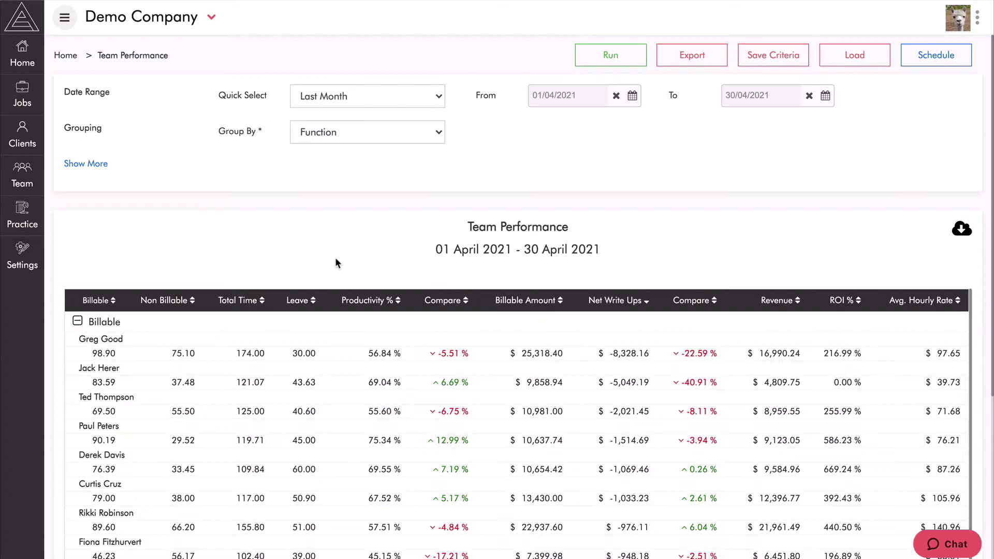
scroll(375, 217, down, 1)
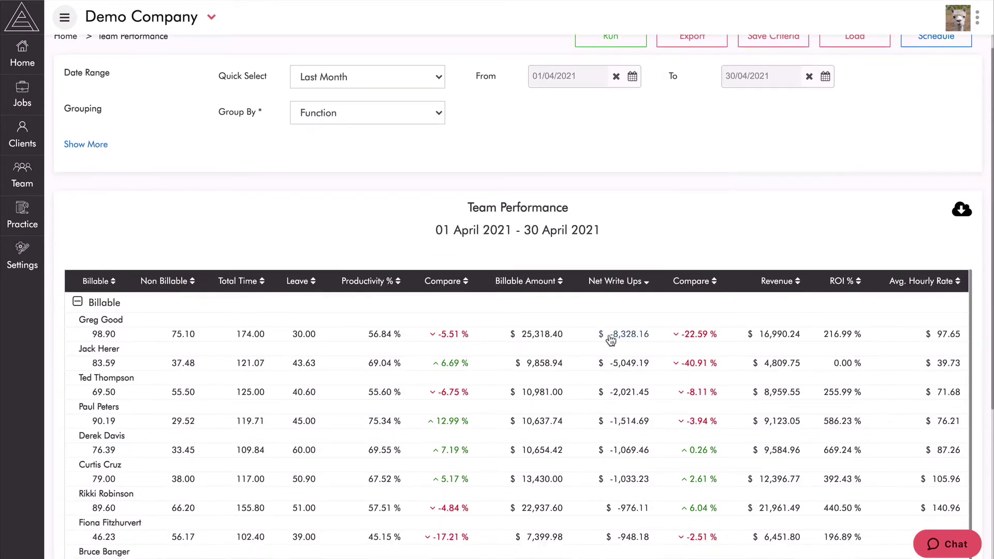
scroll(687, 192, up, 1)
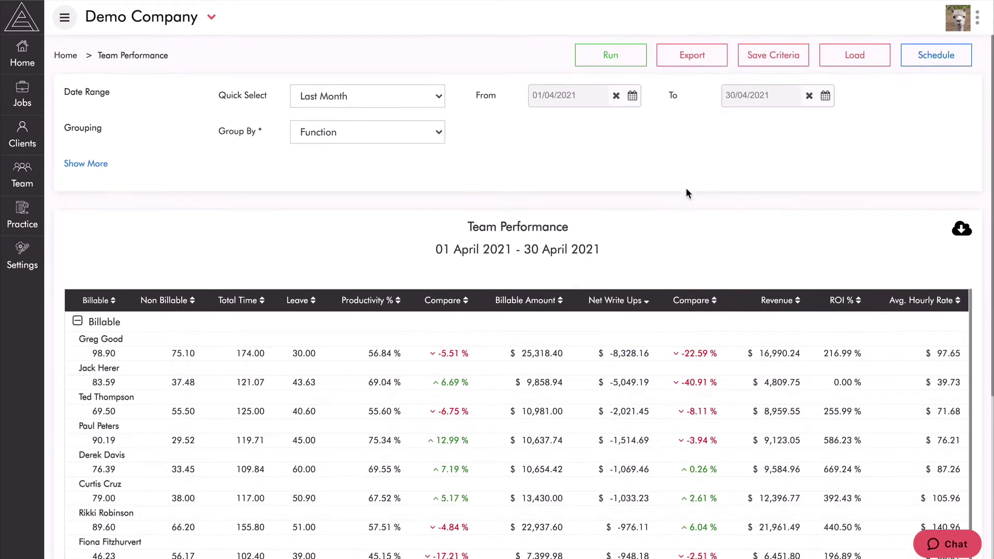
click(77, 322)
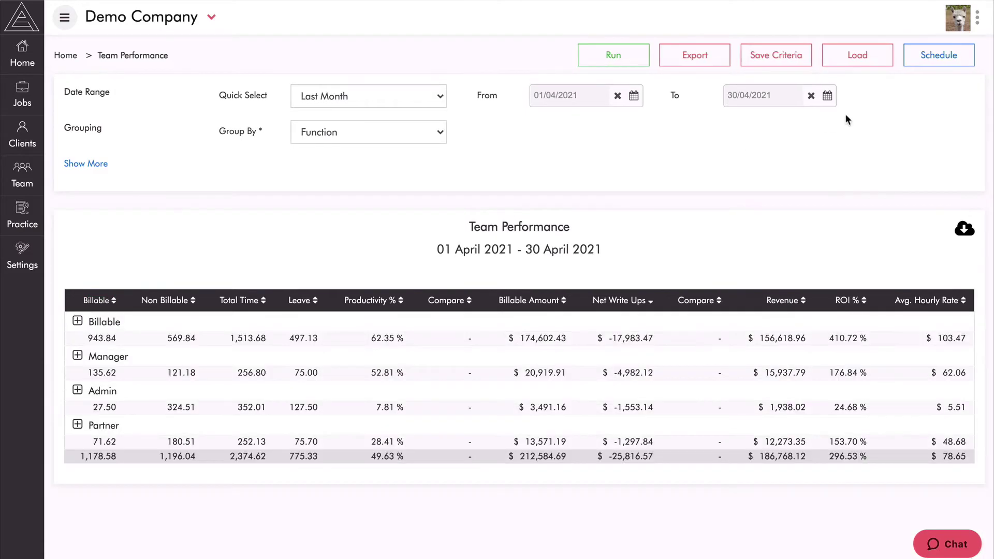
Schedule the report as 'Monthly Team Performance' and add a second recipient's e-mail address.
click(933, 68)
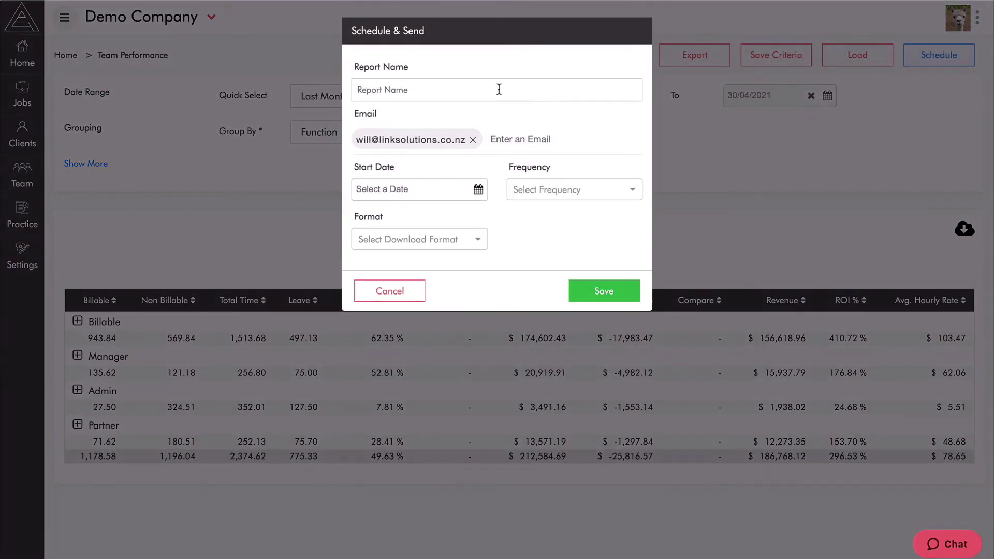
click(485, 87)
text(Monthly Team Performance)
click(517, 141)
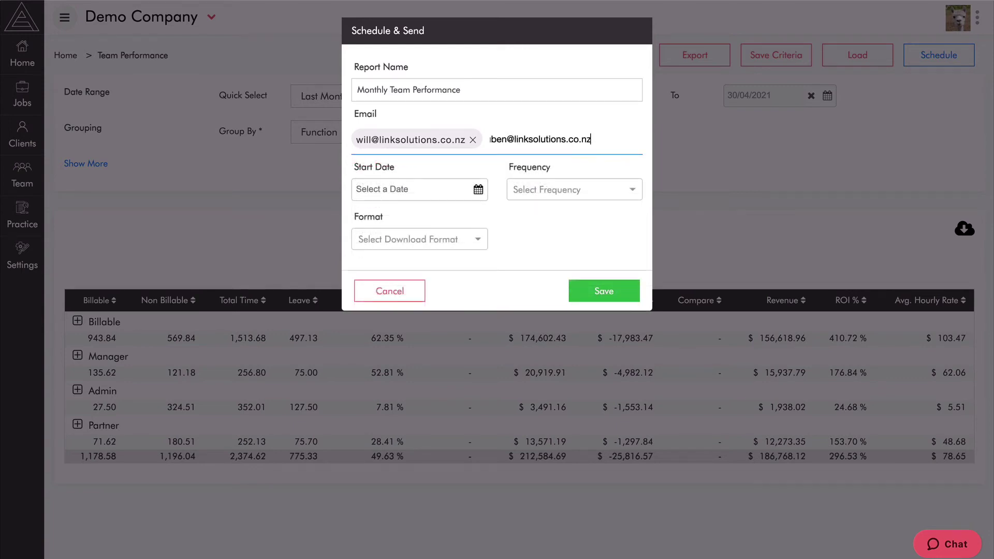
key(Return)
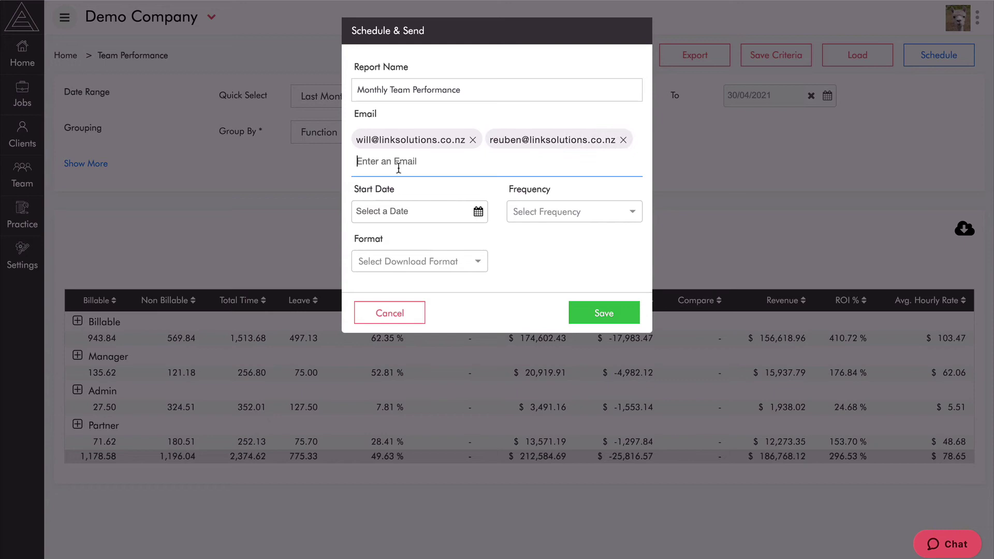
Set the schedule to start 5 June 2021 with Monthly delivery frequency.
click(476, 211)
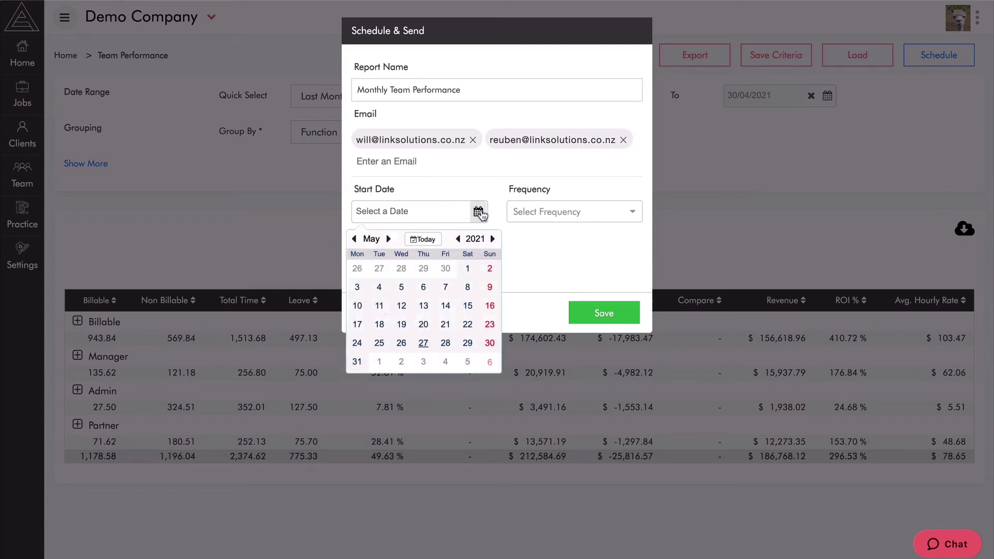
click(388, 239)
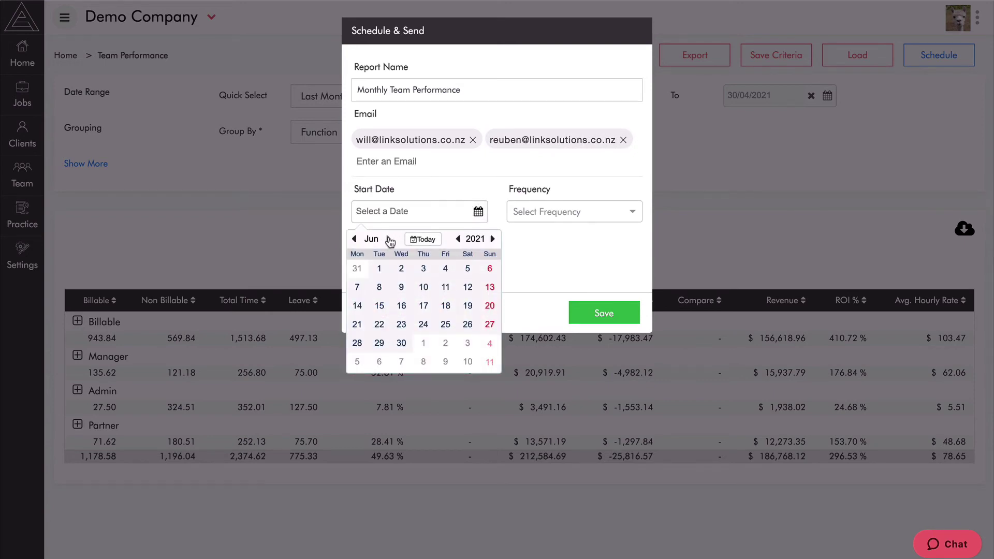
click(468, 269)
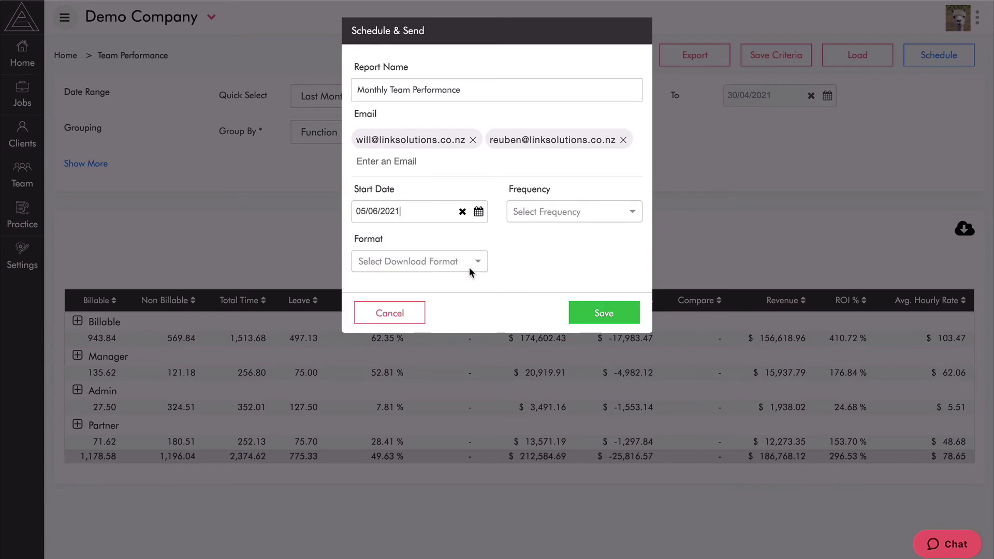
click(563, 208)
click(536, 284)
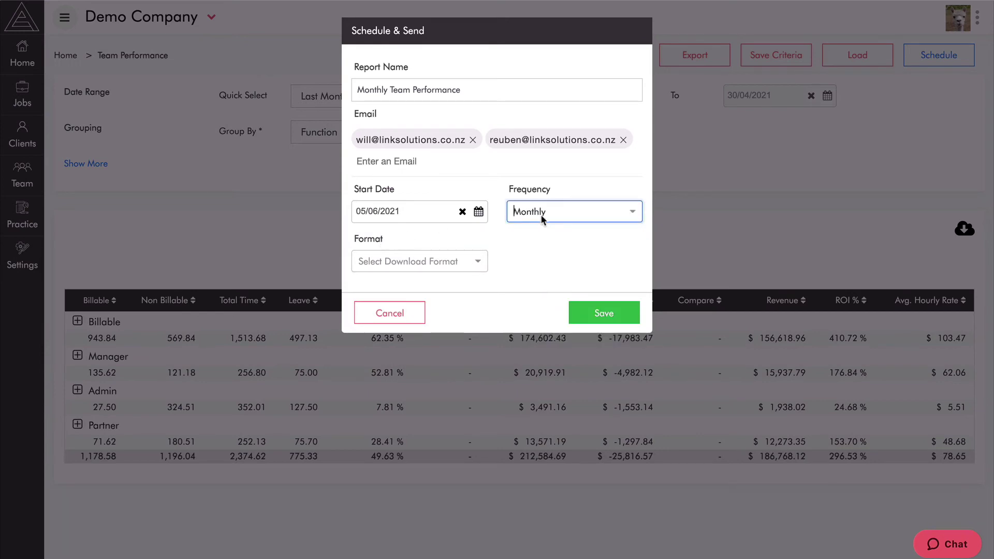
click(570, 210)
click(533, 260)
click(478, 212)
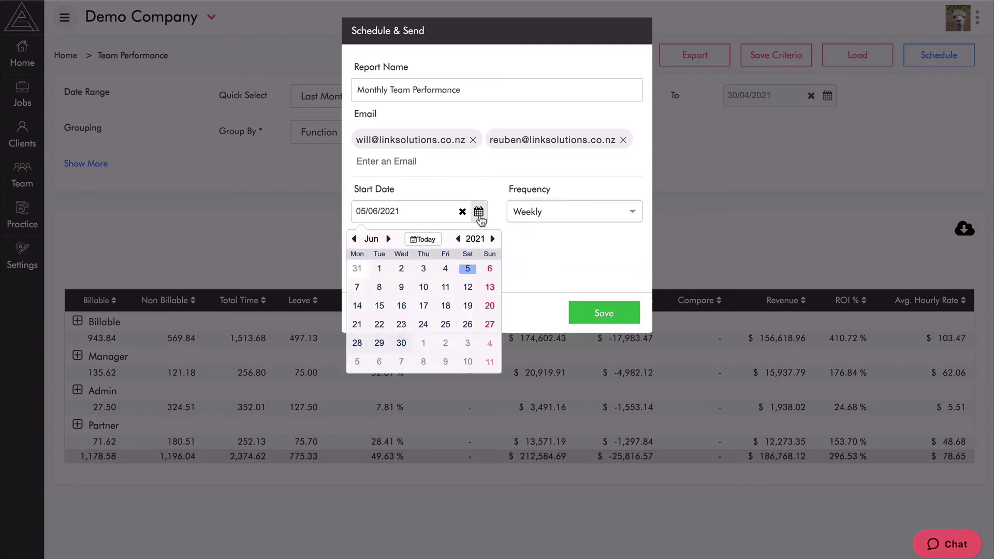
click(529, 252)
click(560, 206)
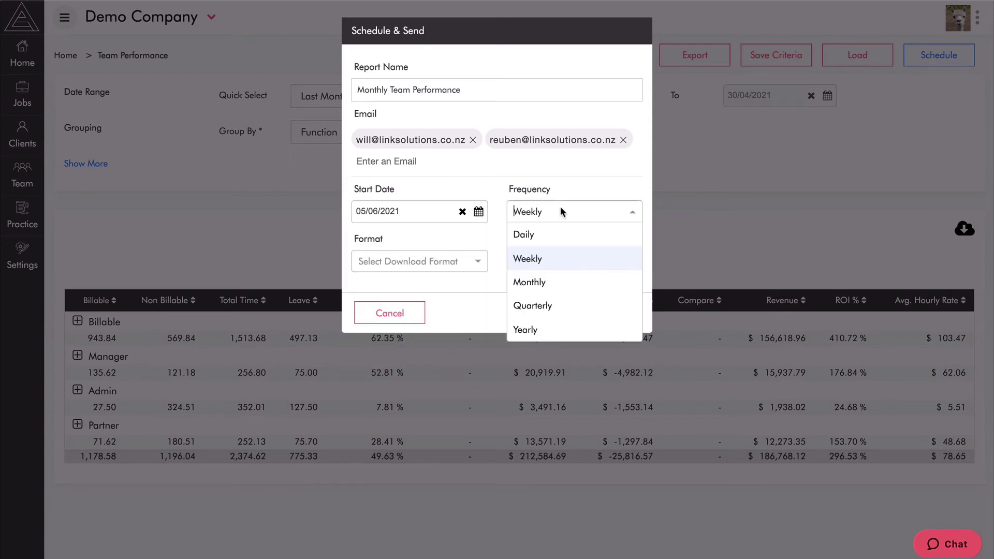
click(532, 283)
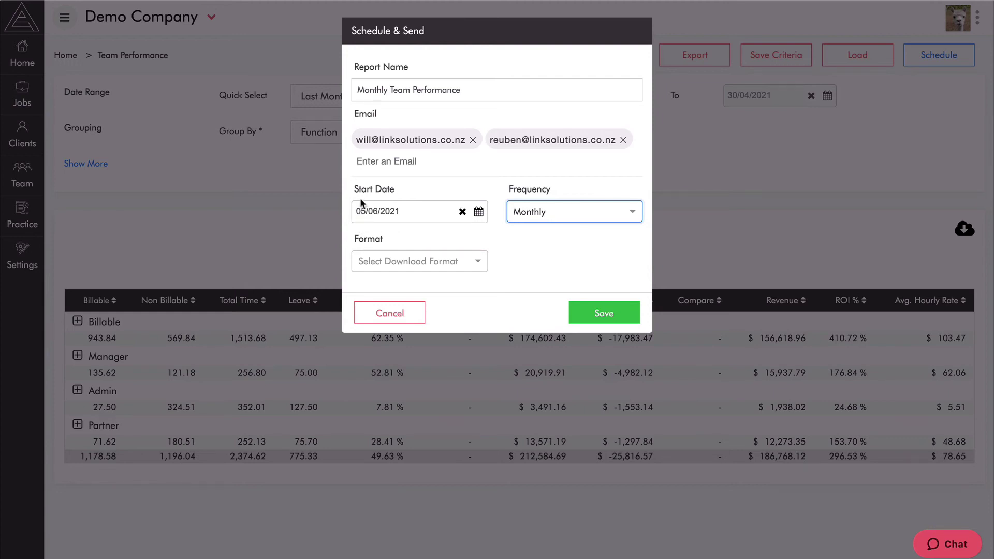
Choose PDF as the report format and save the schedule.
click(462, 262)
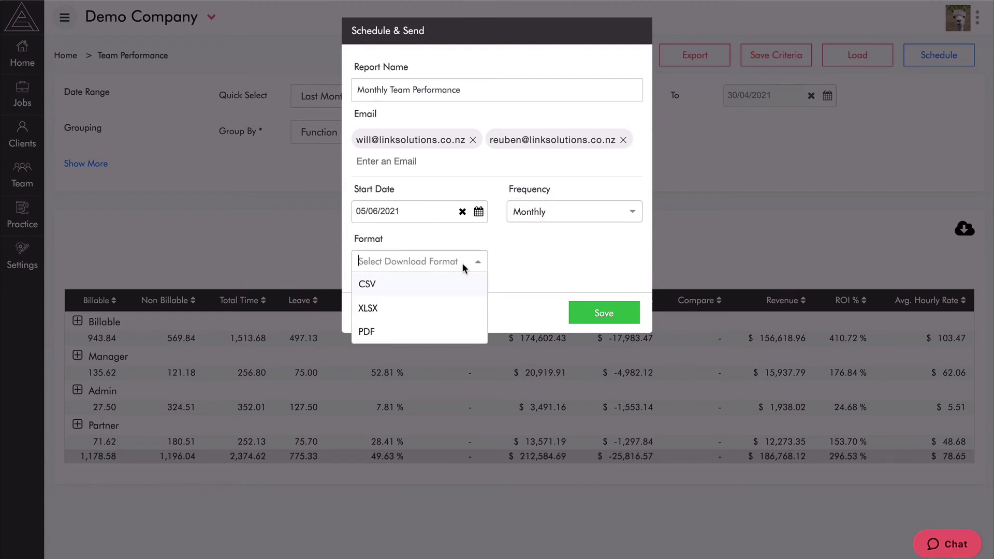
click(389, 332)
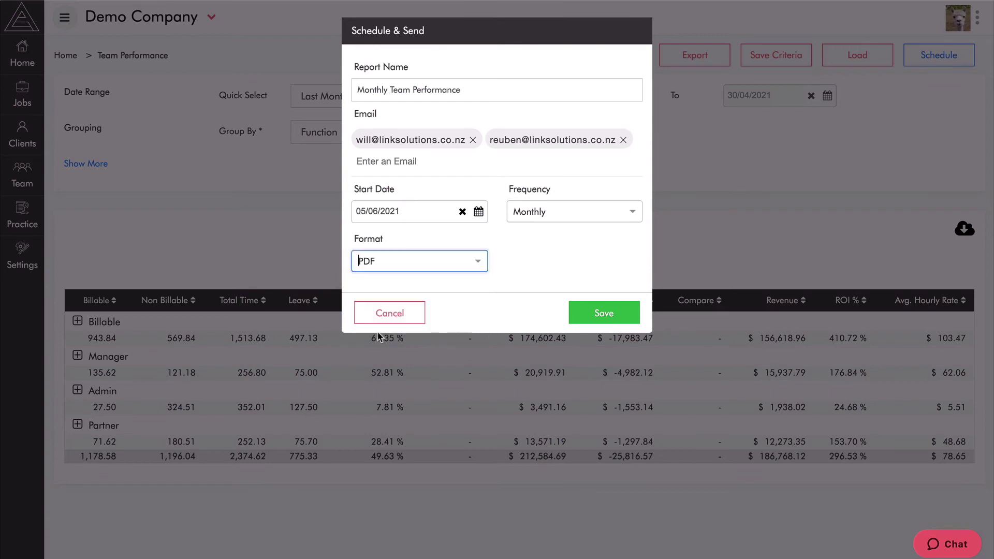
click(604, 312)
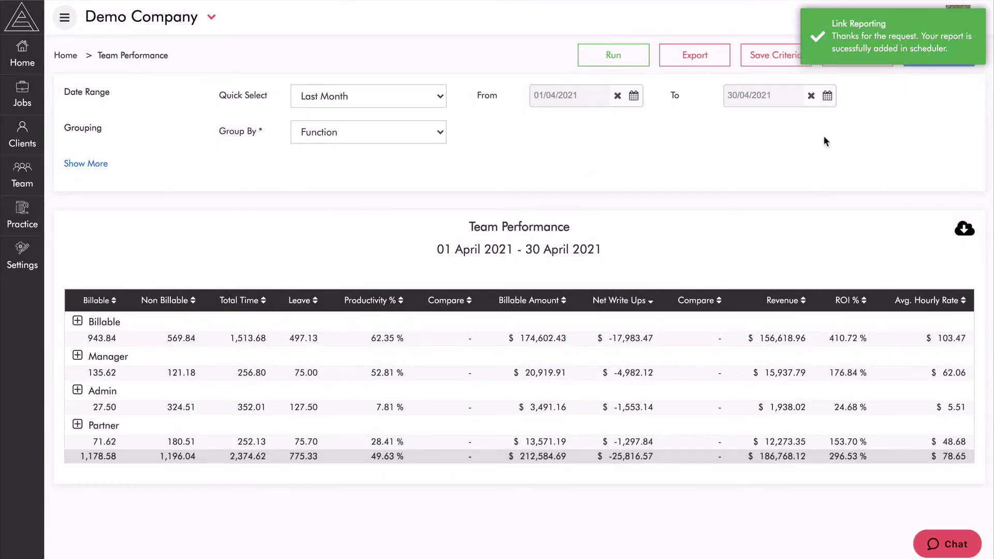